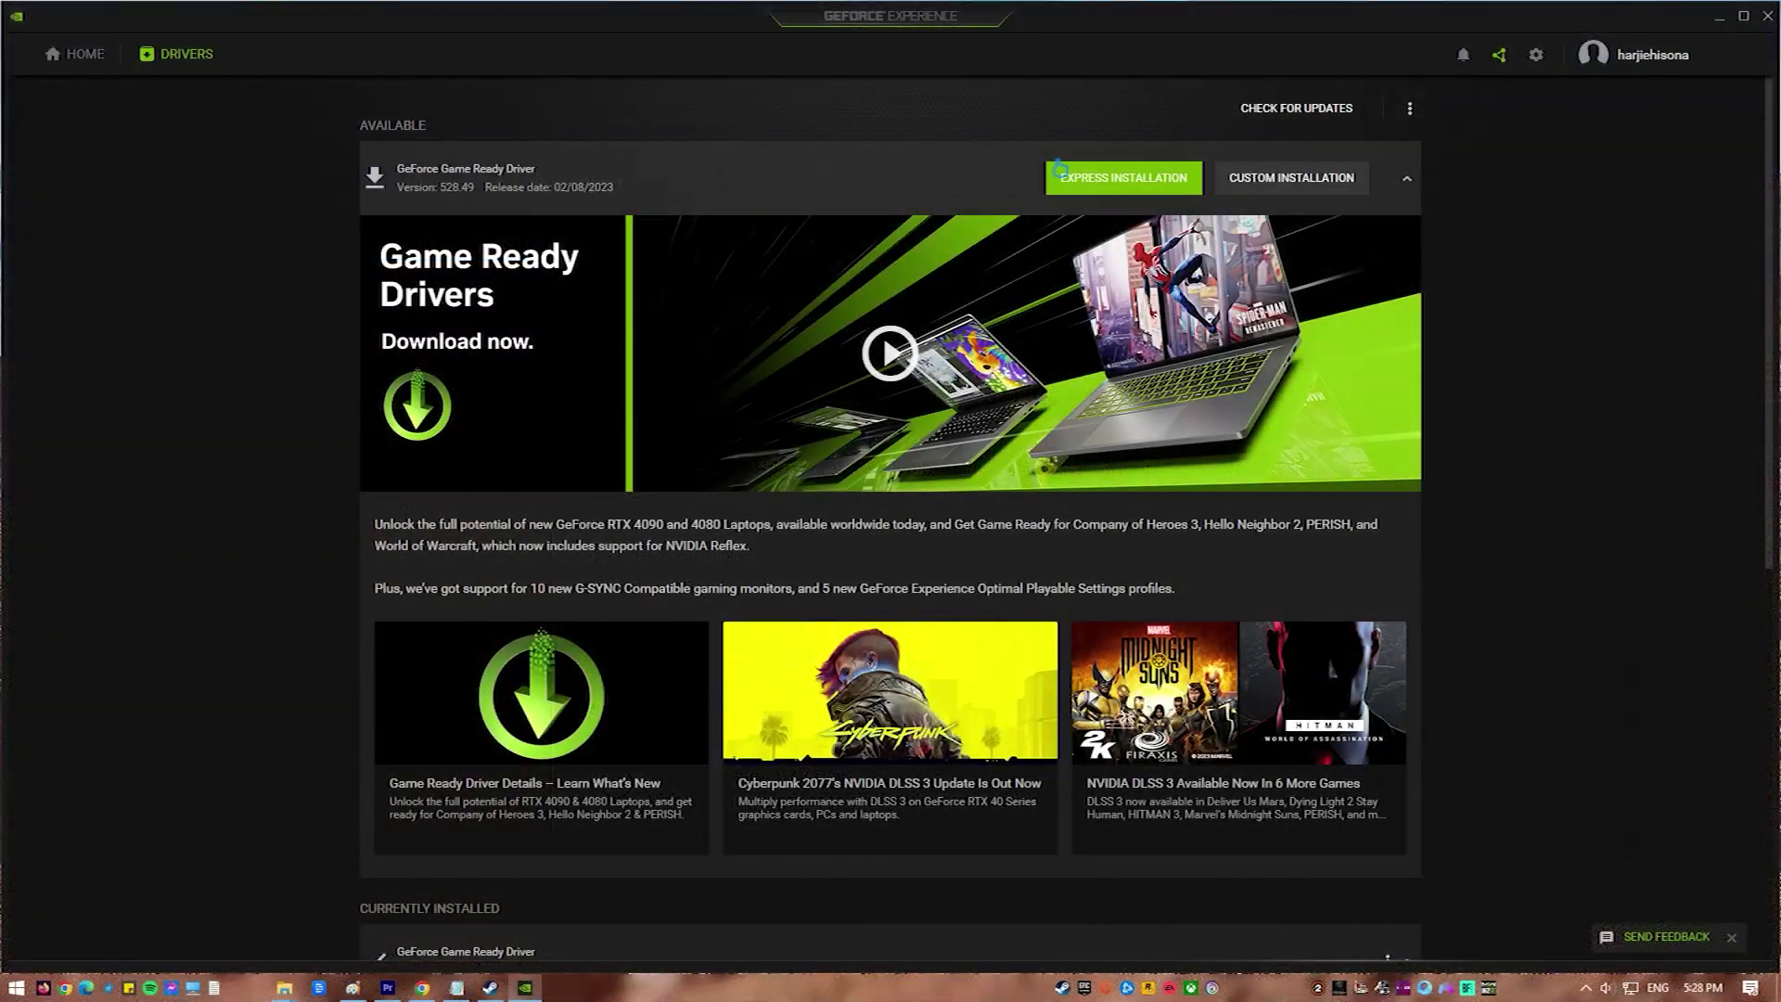
- Start the Express Installation of the available GeForce Game Ready Driver
{"action": "left_click", "coordinate": [1150, 187]}
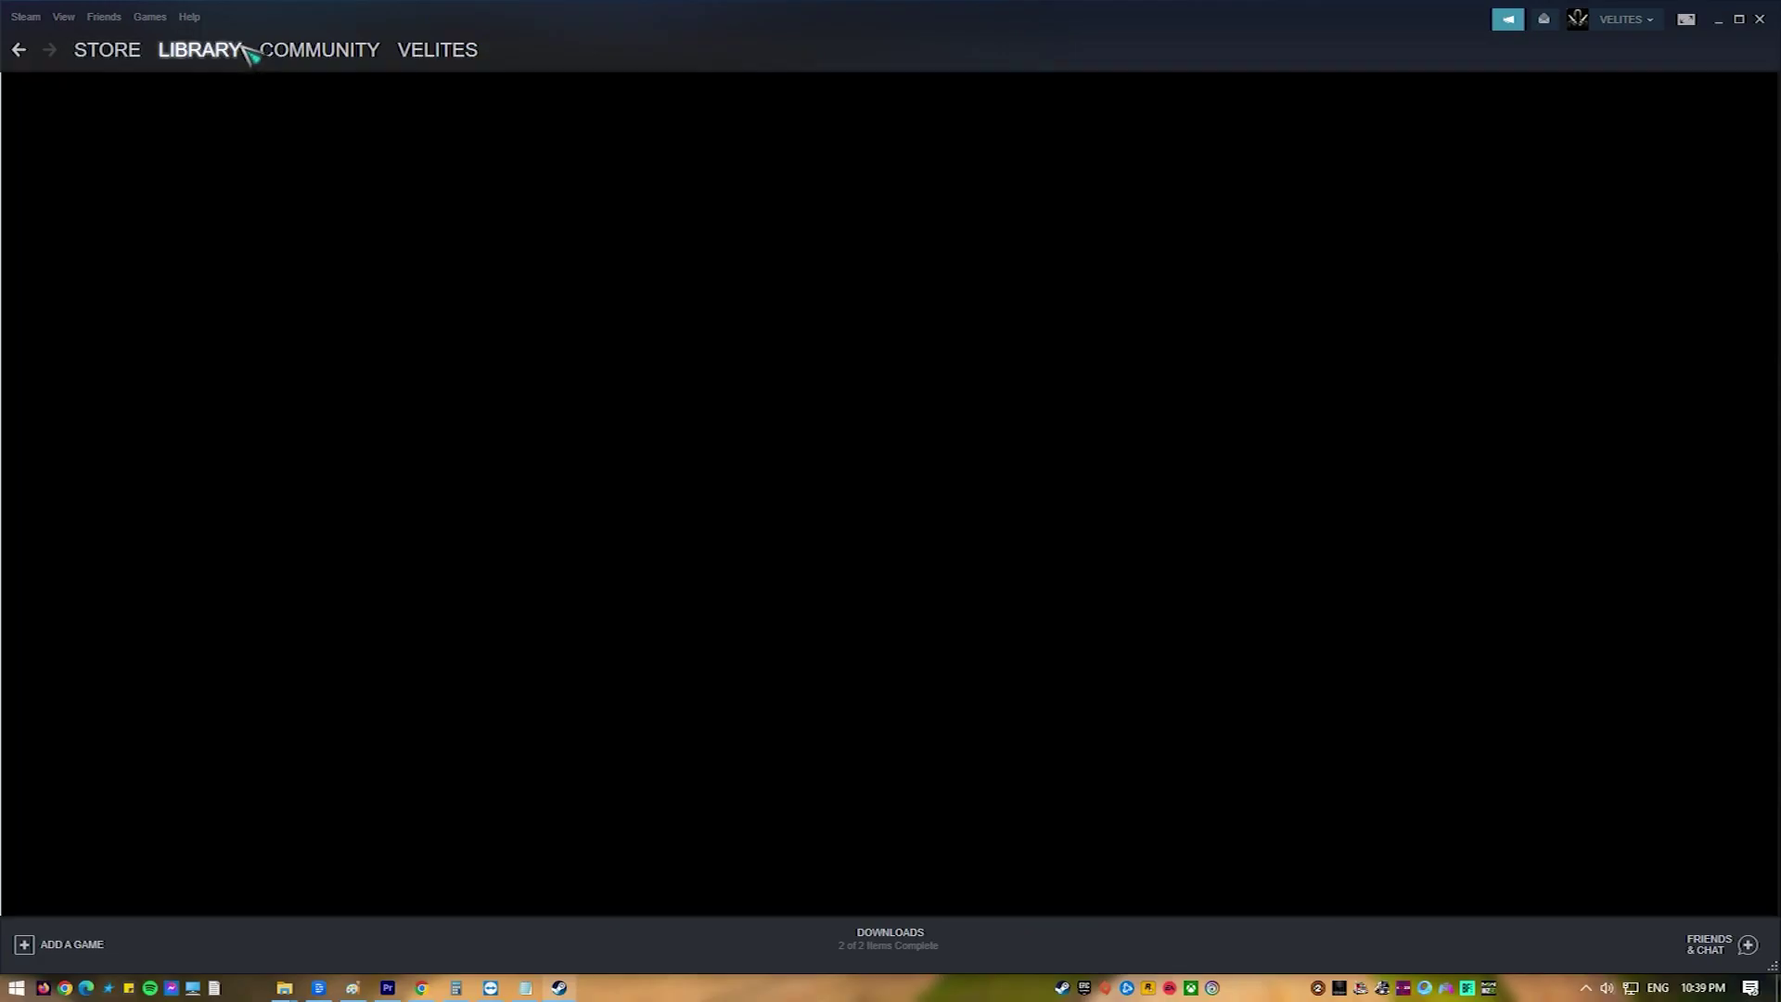
- Verify the integrity of Mafia III: Definitive Edition's local game files from its Properties
{"action": "right_click", "coordinate": [155, 295]}
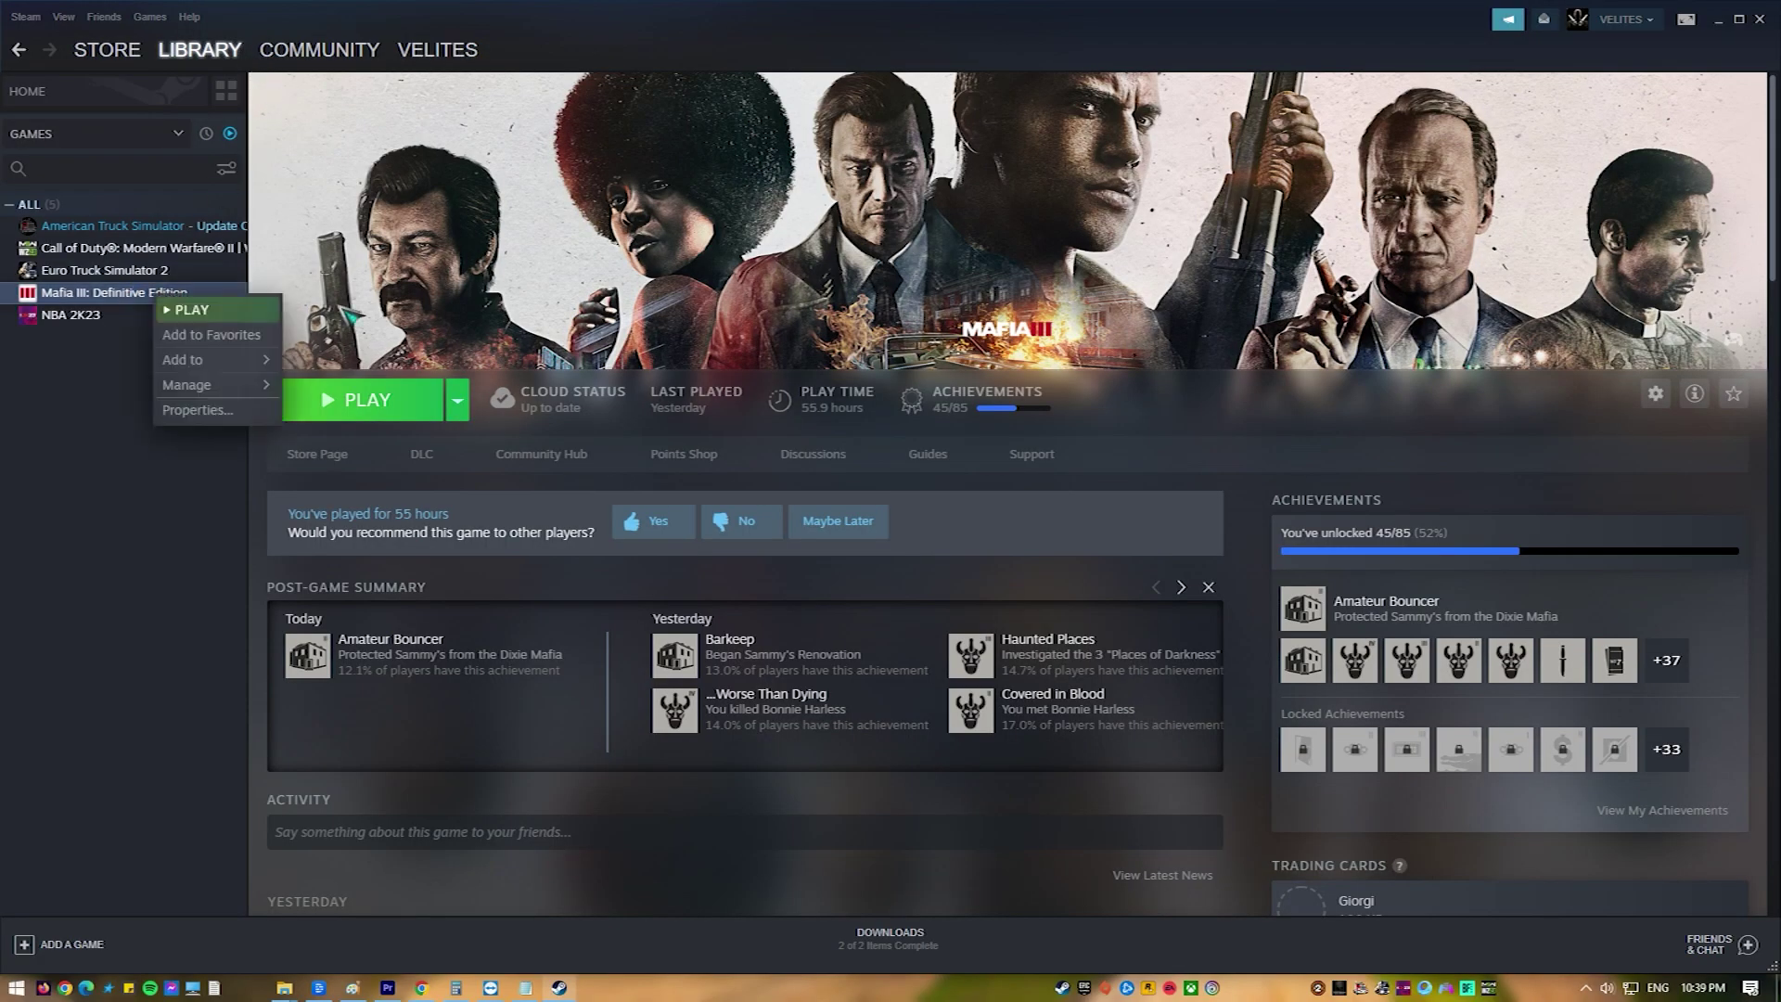
{"action": "left_click", "coordinate": [195, 409]}
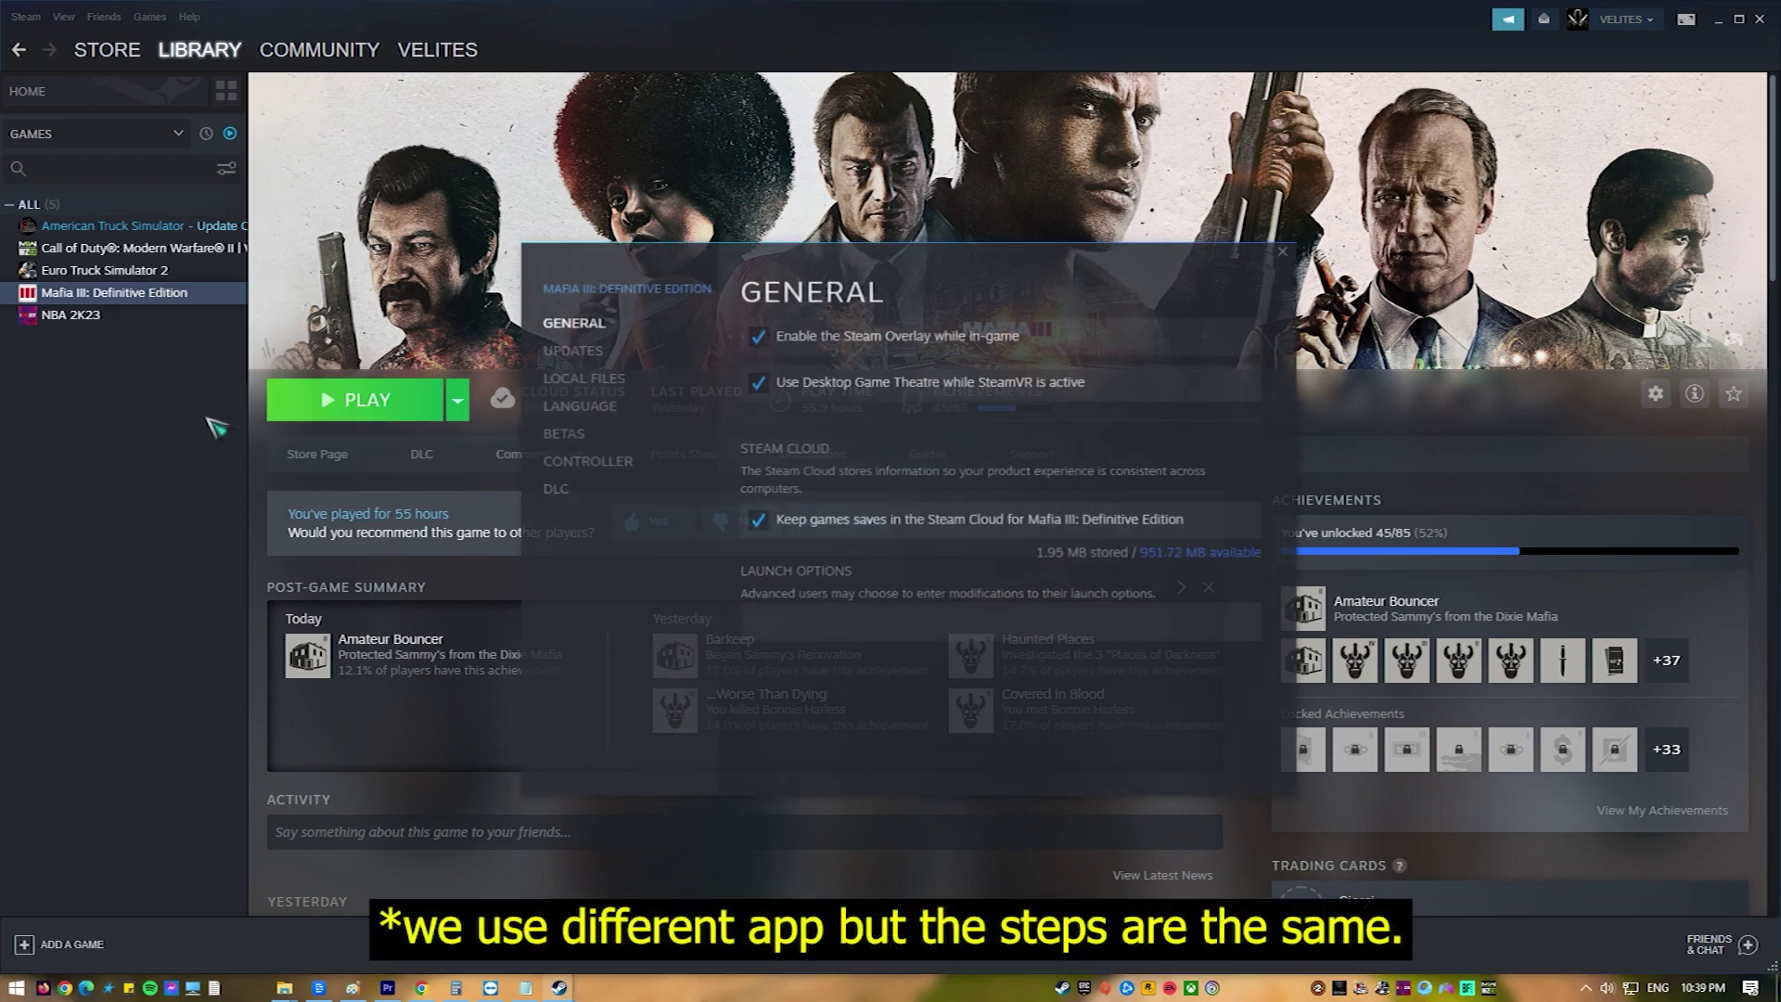
{"action": "left_click", "coordinate": [585, 378]}
{"action": "left_click", "coordinate": [980, 510]}
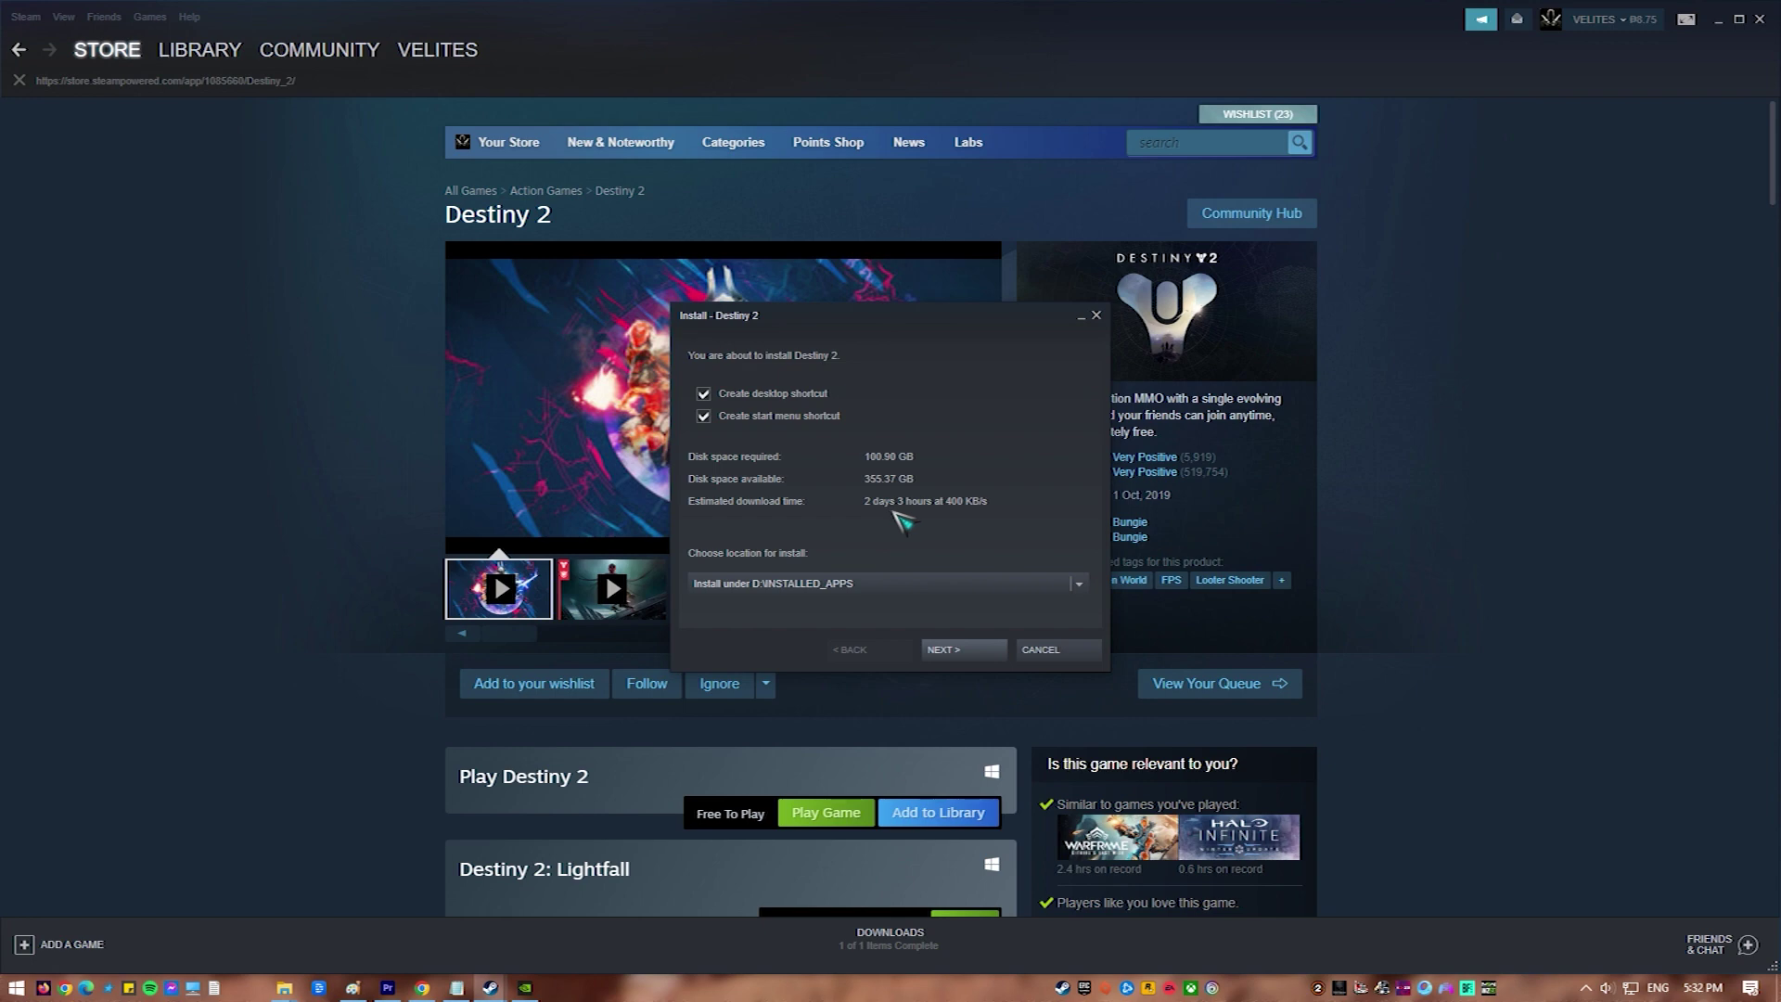
- Continue past Destiny 2's install options and accept its license agreement
{"action": "left_click", "coordinate": [979, 650]}
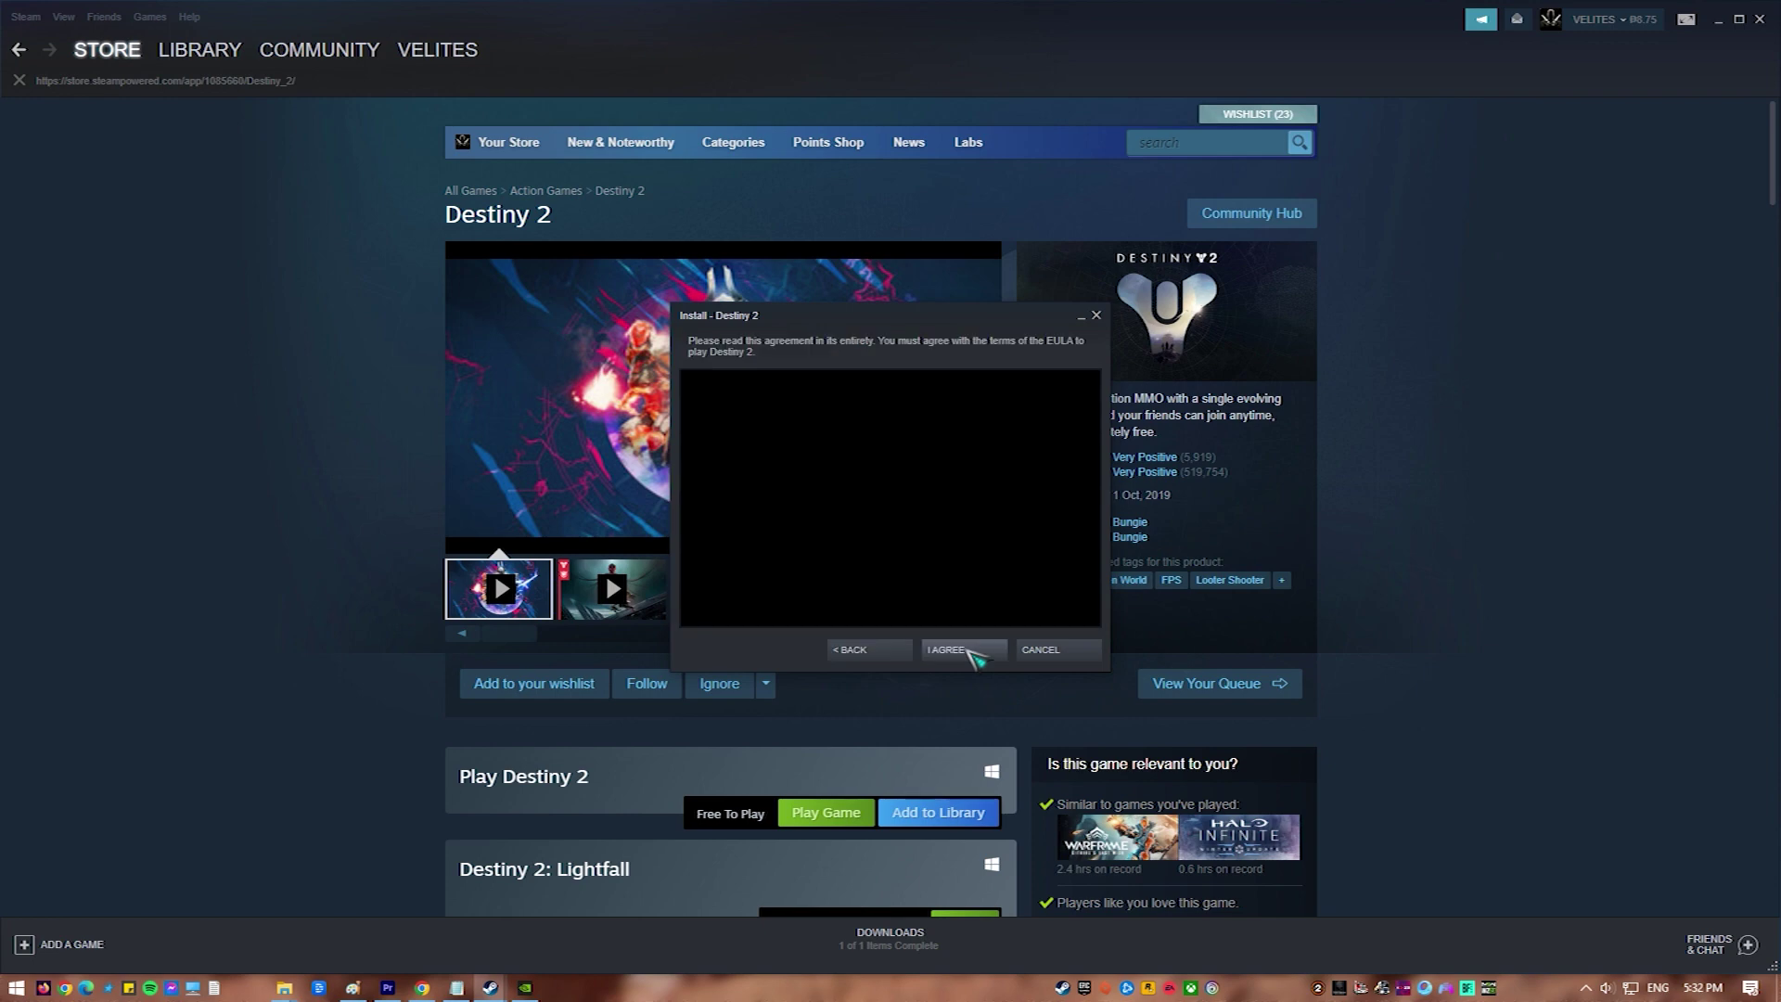
{"action": "scroll", "coordinate": [1030, 562], "scroll_direction": "down", "scroll_amount": 2}
{"action": "scroll", "coordinate": [1029, 562], "scroll_direction": "down", "scroll_amount": 2}
{"action": "left_click", "coordinate": [958, 654]}
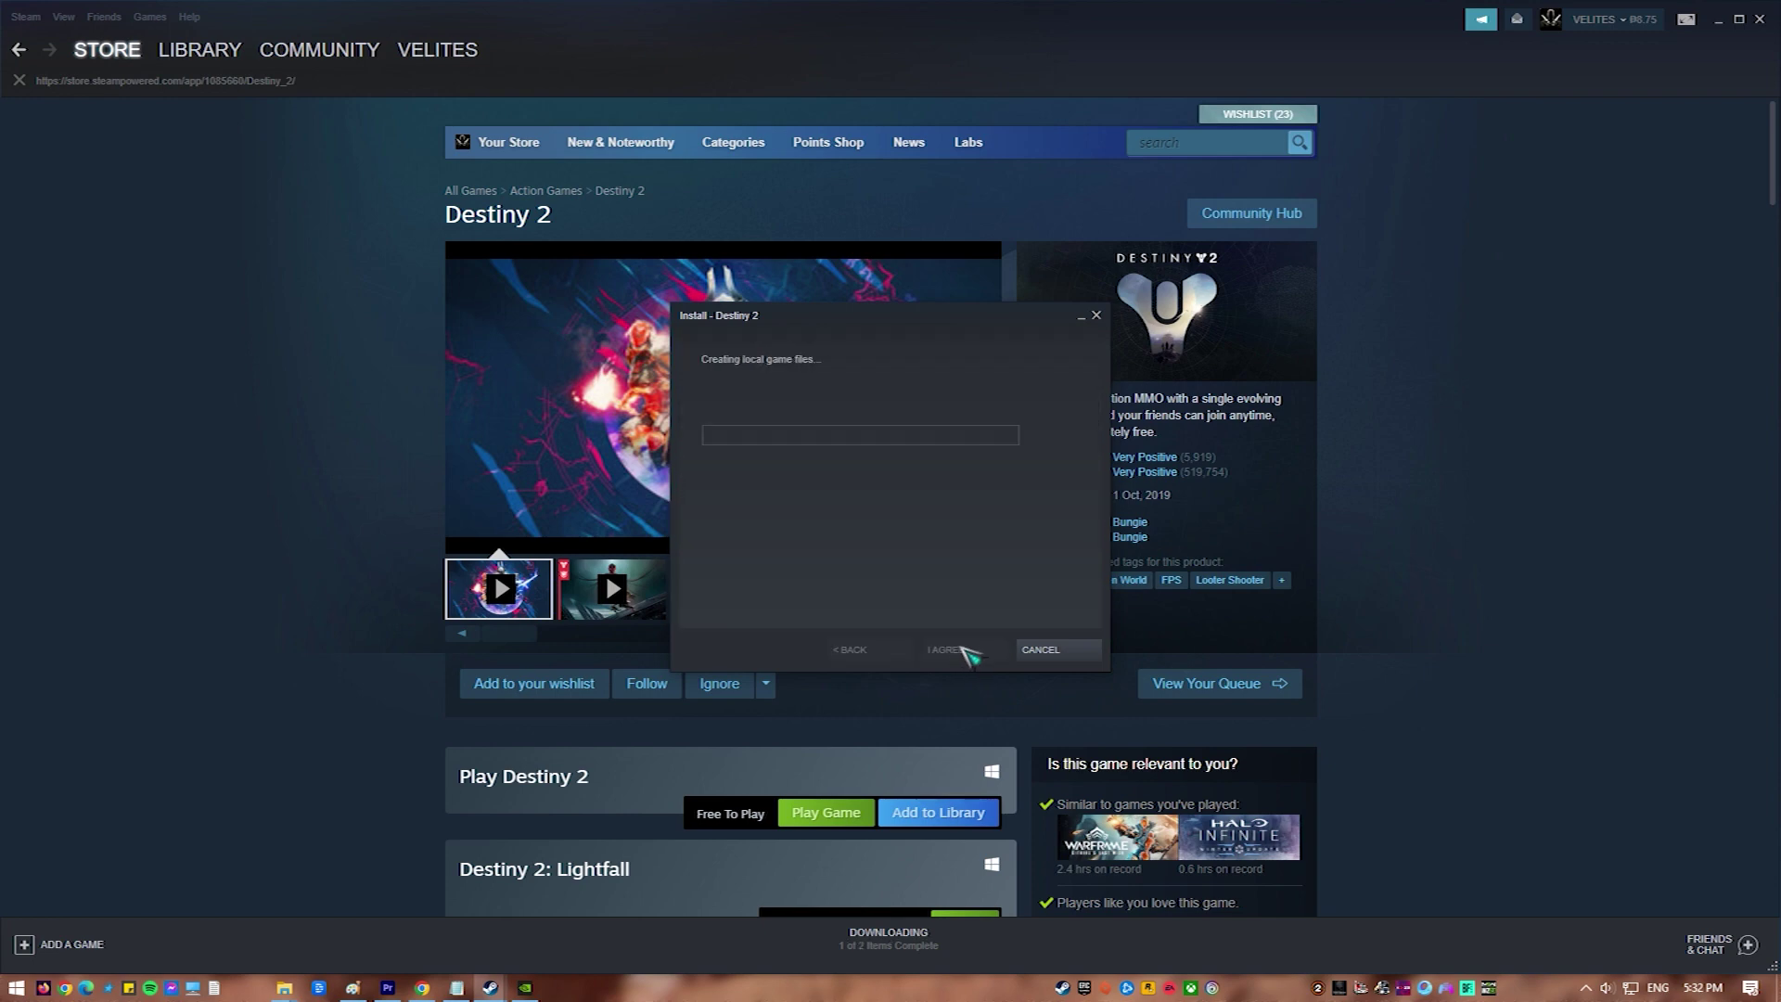